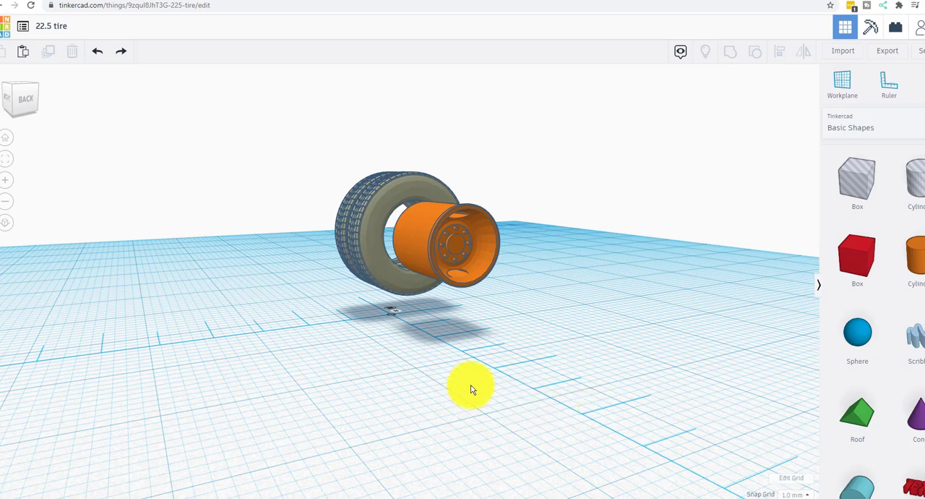
Step: Examine the paired tires and the separate orange rim from several sides and up close
drag(322, 362, 337, 375)
right_drag(337, 376, 417, 377)
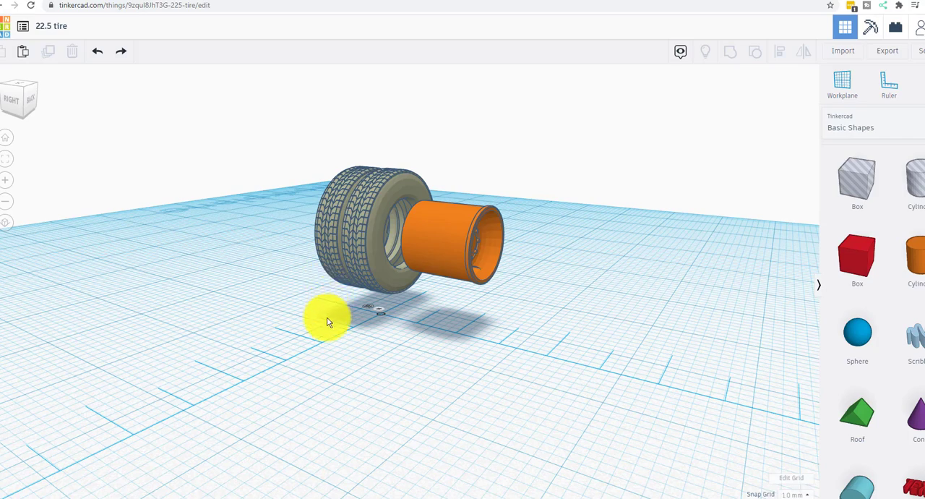
right_drag(326, 314, 363, 226)
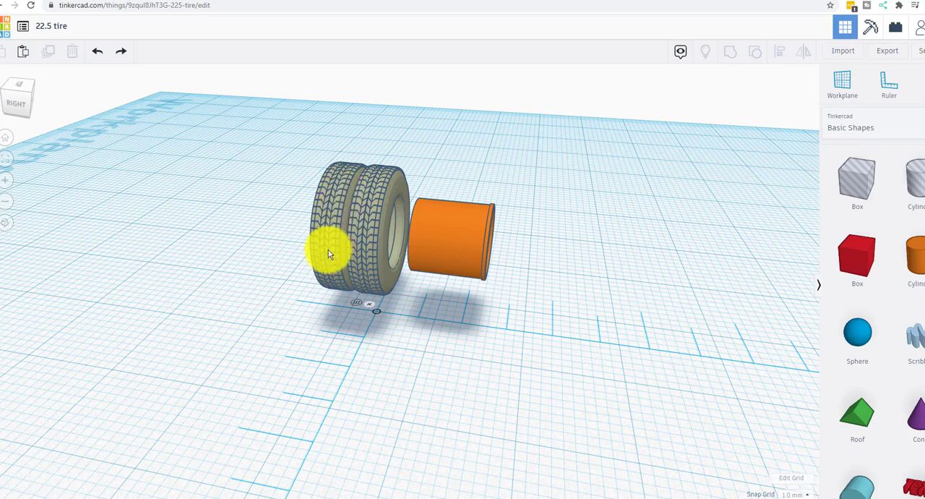
right_drag(291, 310, 343, 334)
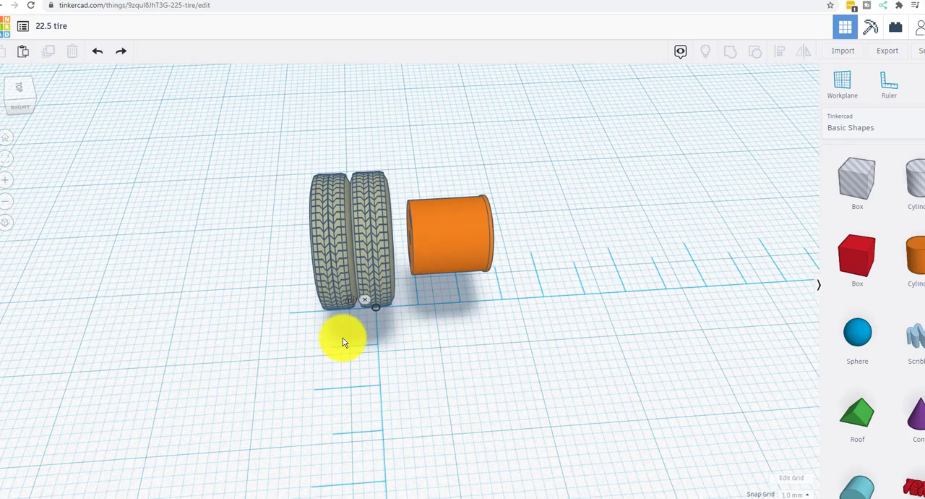
click(7, 182)
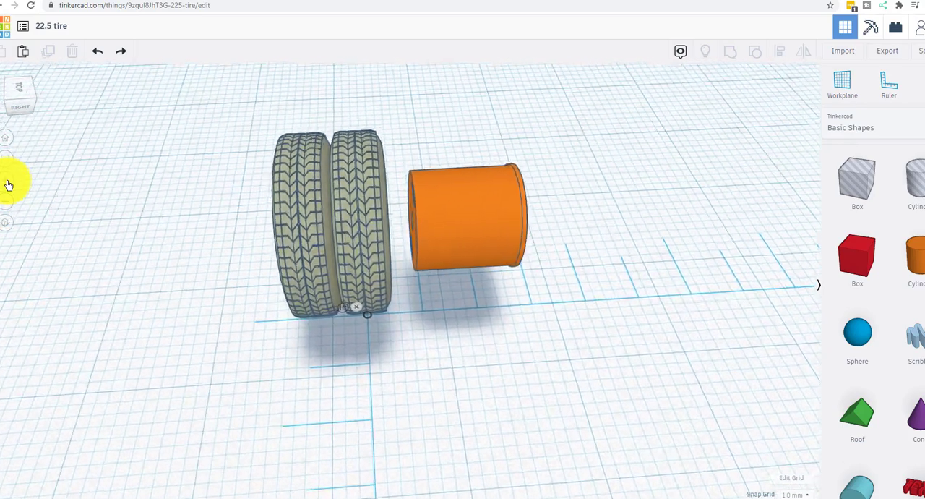
click(7, 182)
click(8, 182)
right_drag(70, 284, 163, 299)
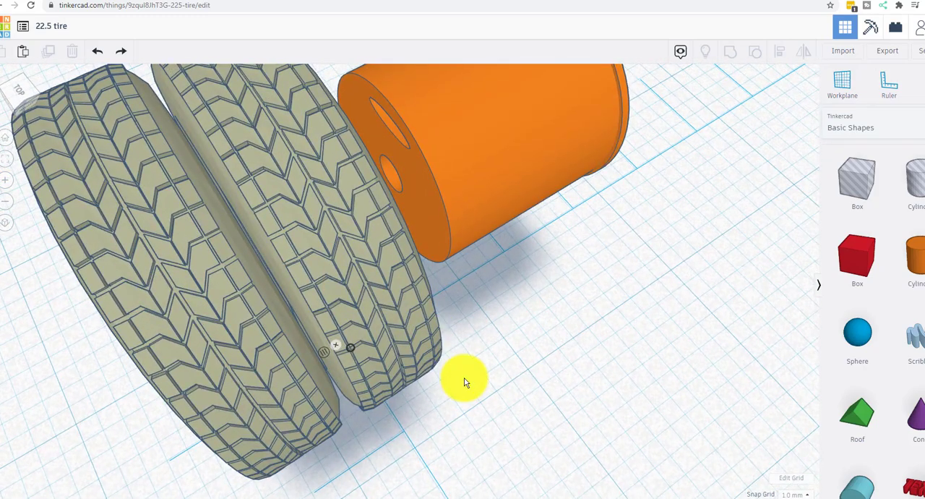
right_drag(464, 378, 462, 376)
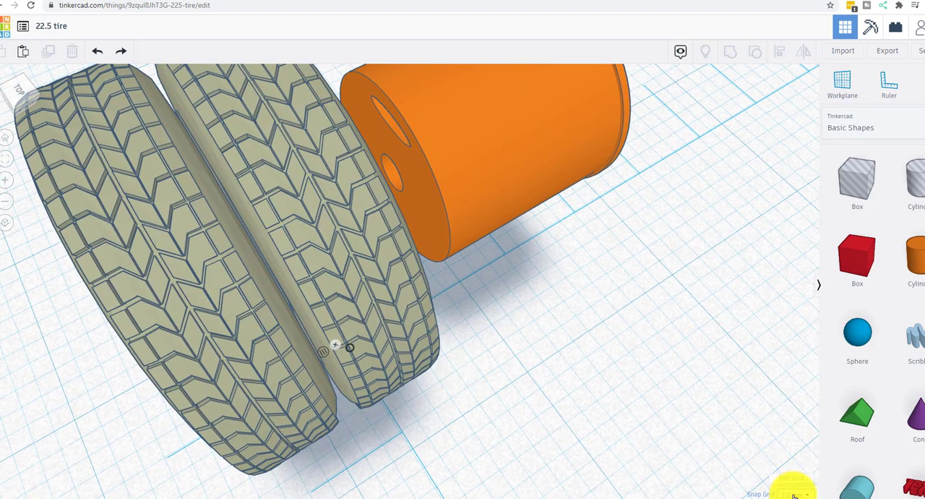
Step: Turn off grid snapping and nudge the tire farthest from the rim slightly, to a ruler offset of -5.59
click(795, 493)
click(792, 391)
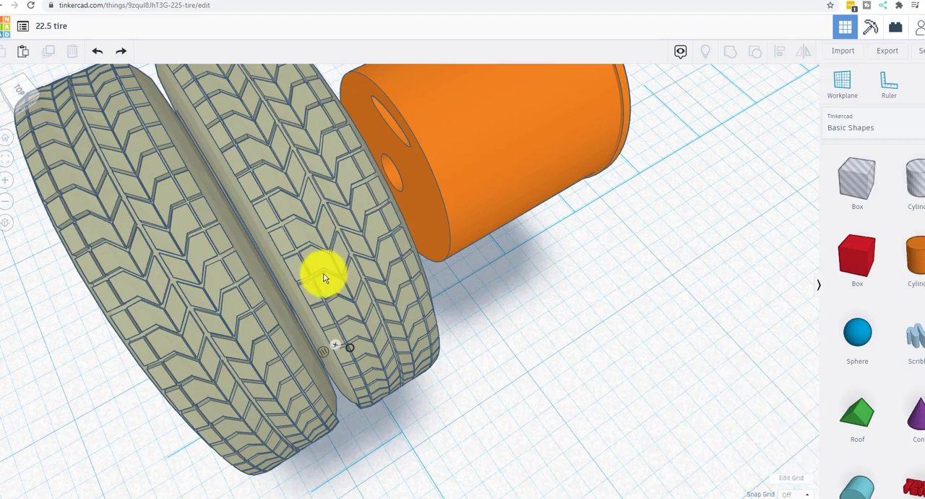
click(221, 279)
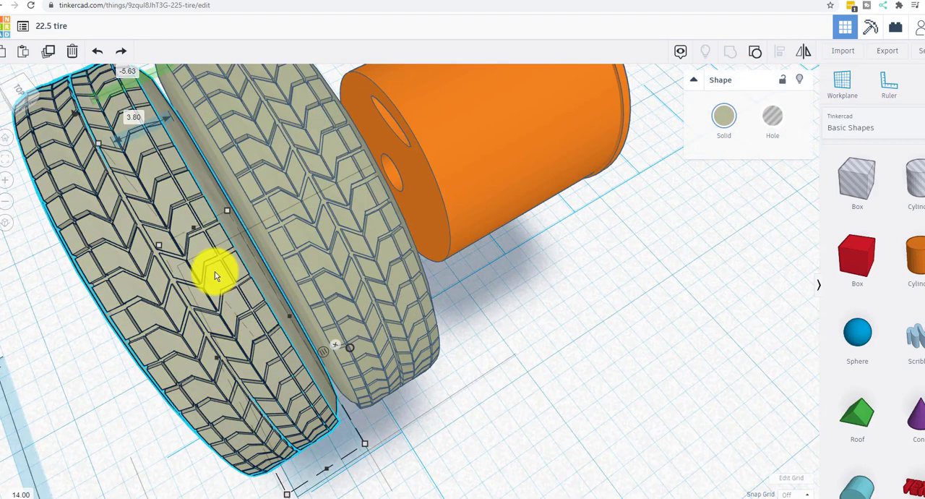
drag(215, 276, 215, 275)
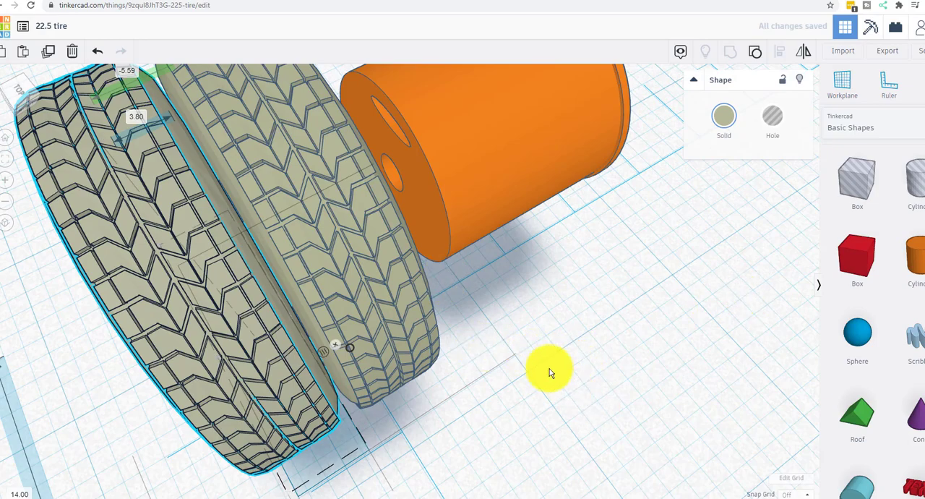
Step: Select the orange rim and set the snap grid to 1.0 mm
right_drag(545, 369, 528, 356)
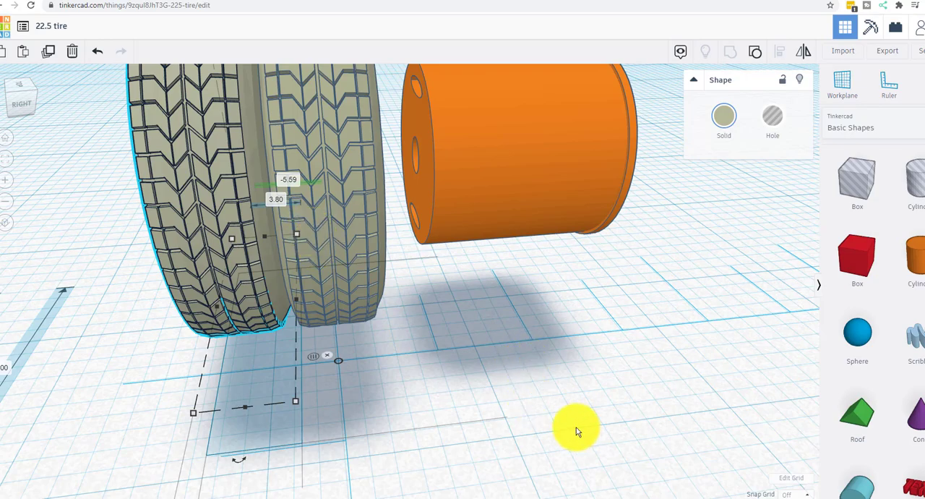
right_drag(576, 427, 471, 251)
click(460, 174)
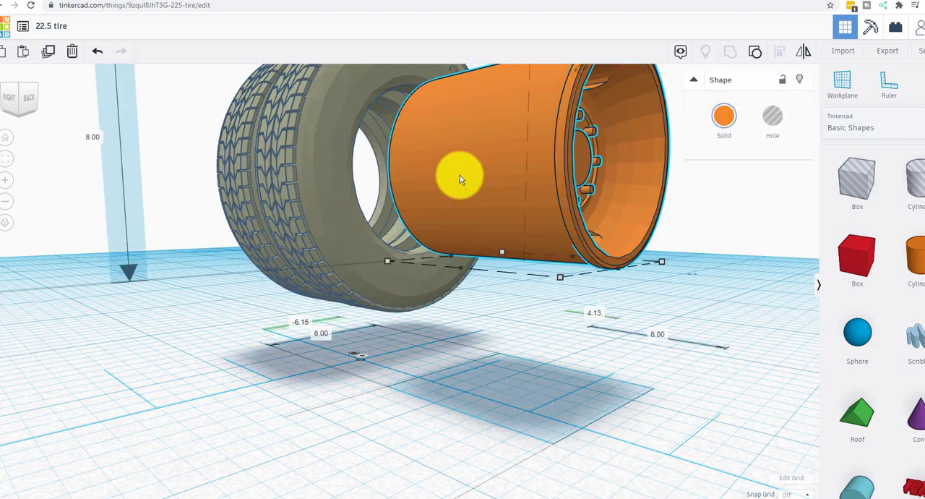
click(795, 493)
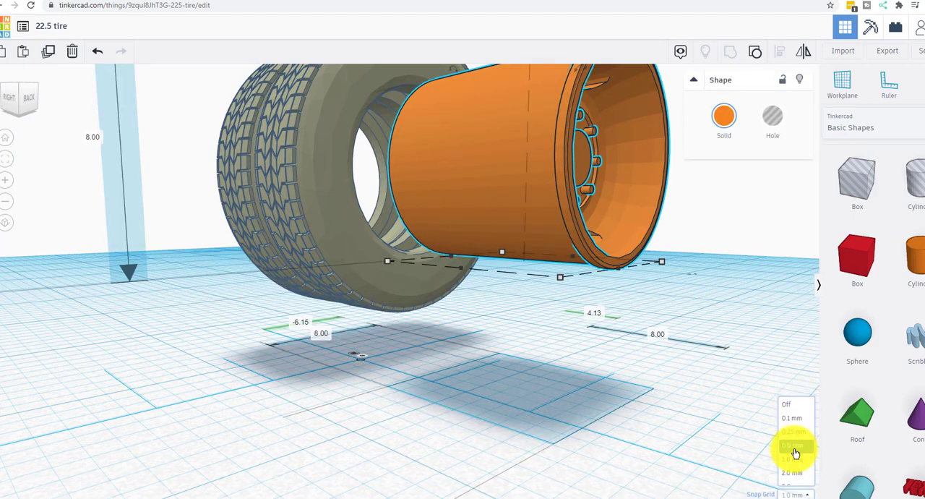
click(793, 446)
key(Left)
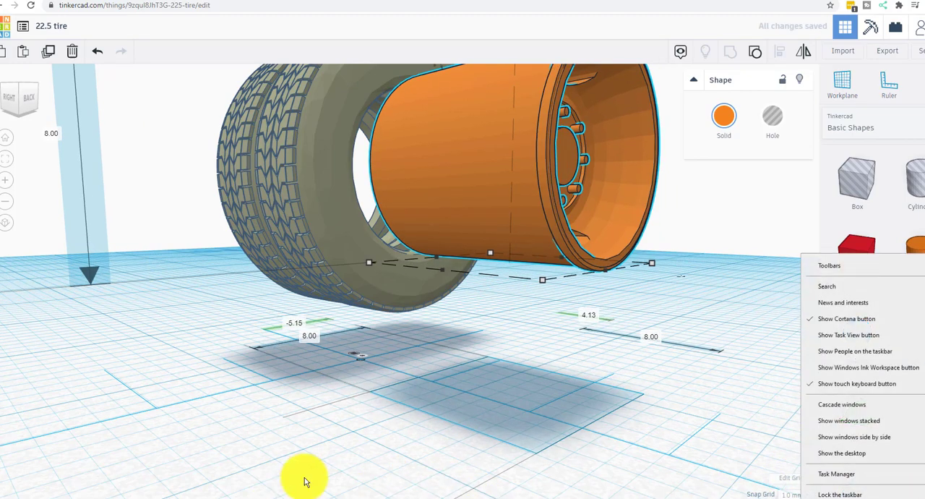
right_drag(306, 477, 332, 473)
key(ctrl+z)
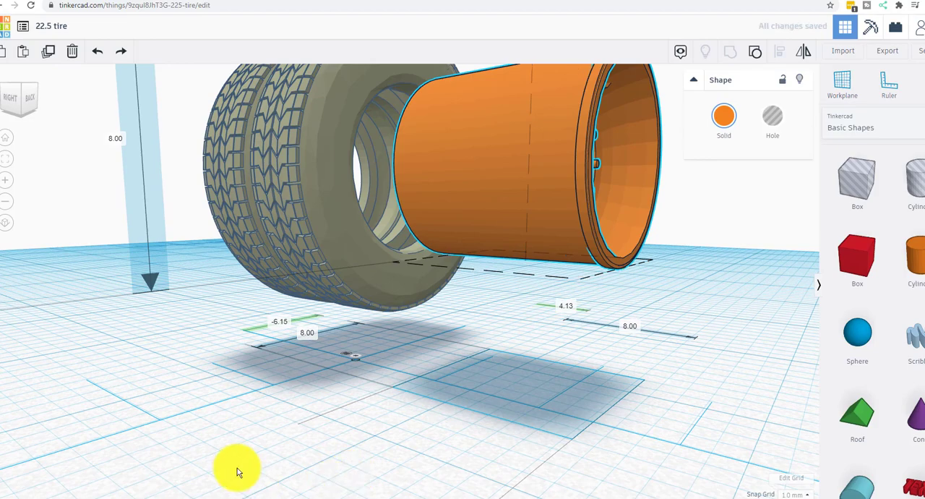
Step: Move the orange rim 7 mm along its axis into the tires, to a ruler offset of -2.87
right_drag(237, 471, 351, 493)
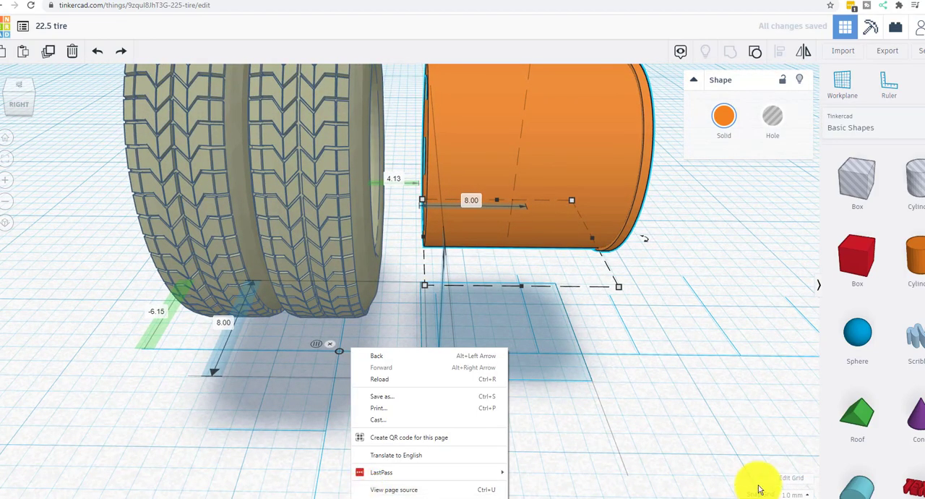
key(Escape)
key(Left)
key(Left)
key(Left)
key(Left)
key(Left)
key(Left)
key(Left)
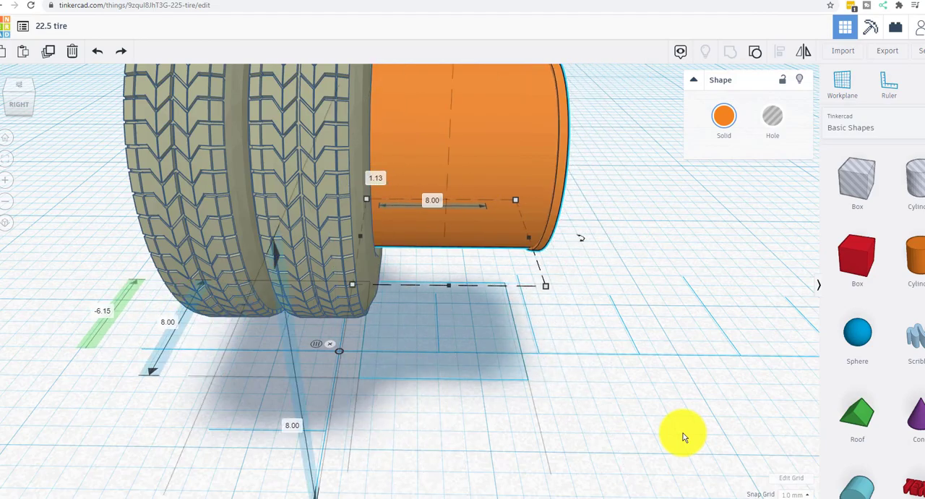
Step: Examine how the inserted rim fits inside the tire openings, viewing it closely from the back and the front
right_drag(685, 439, 467, 367)
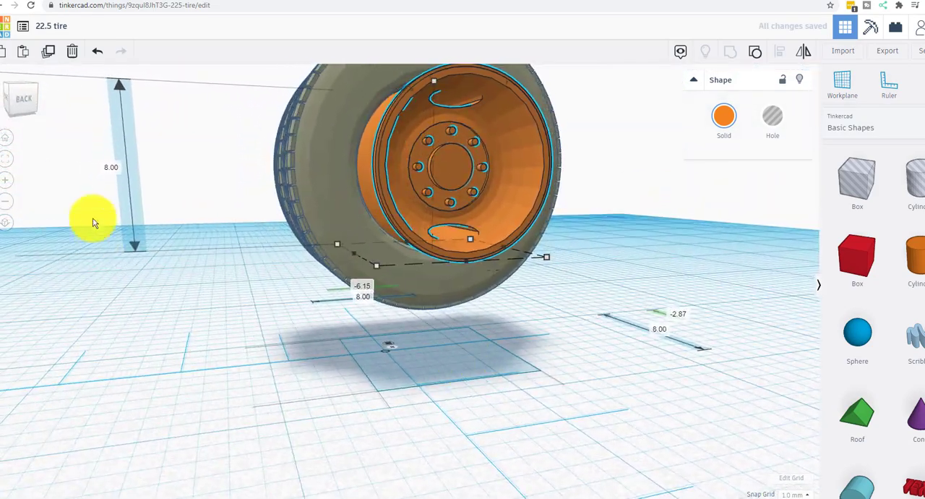
click(7, 179)
click(8, 180)
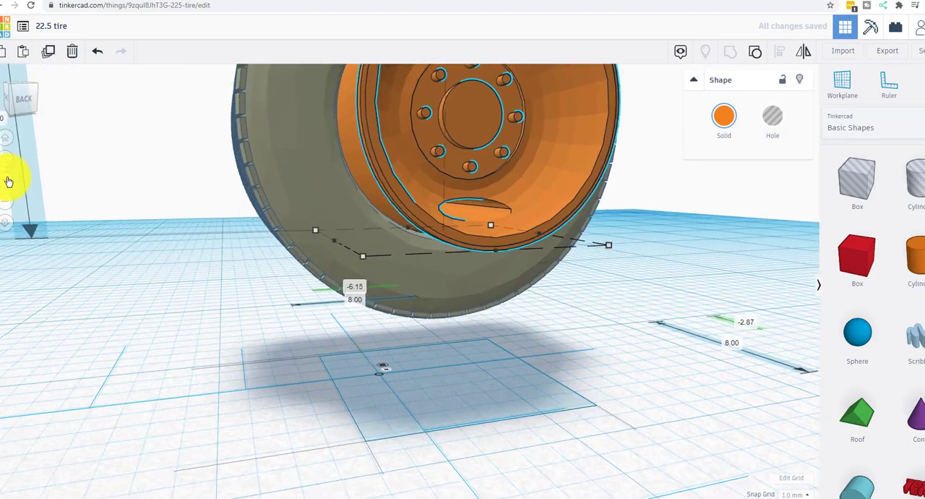
click(8, 181)
right_drag(204, 298, 239, 263)
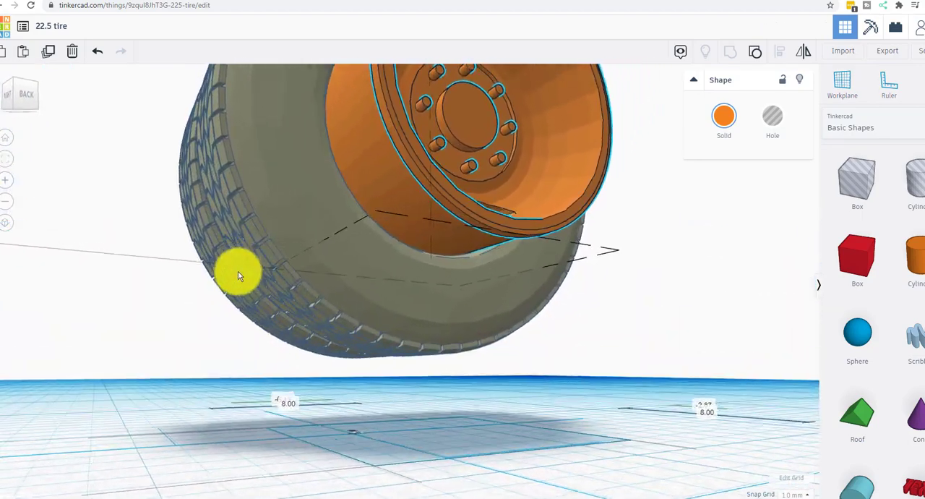
right_drag(613, 291, 48, 308)
click(48, 308)
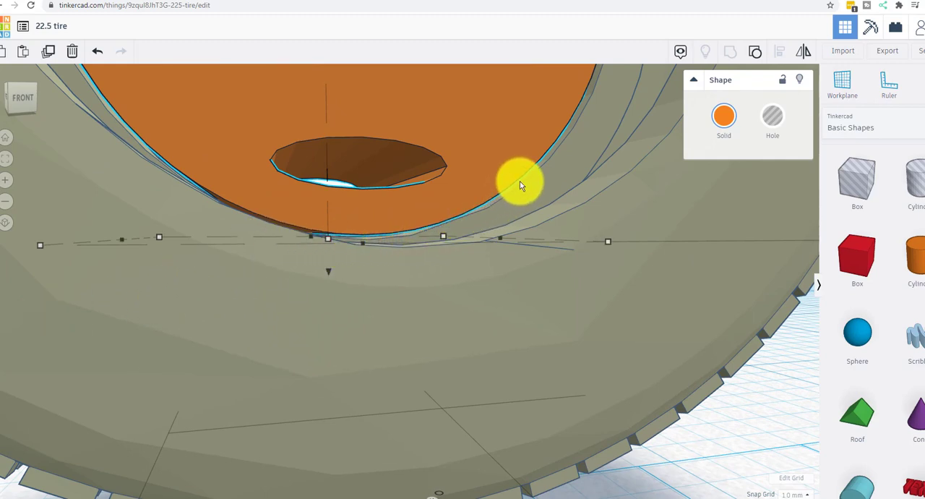
right_drag(674, 336, 173, 386)
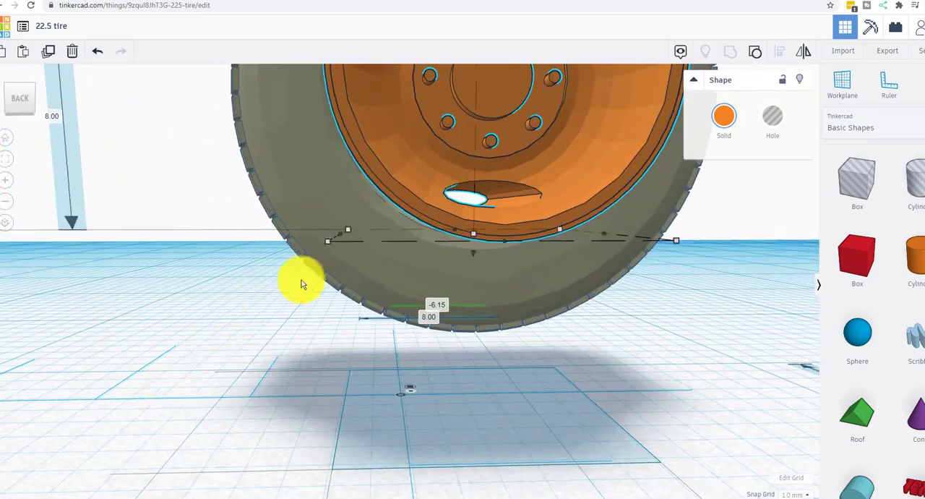
middle_drag(367, 194, 228, 360)
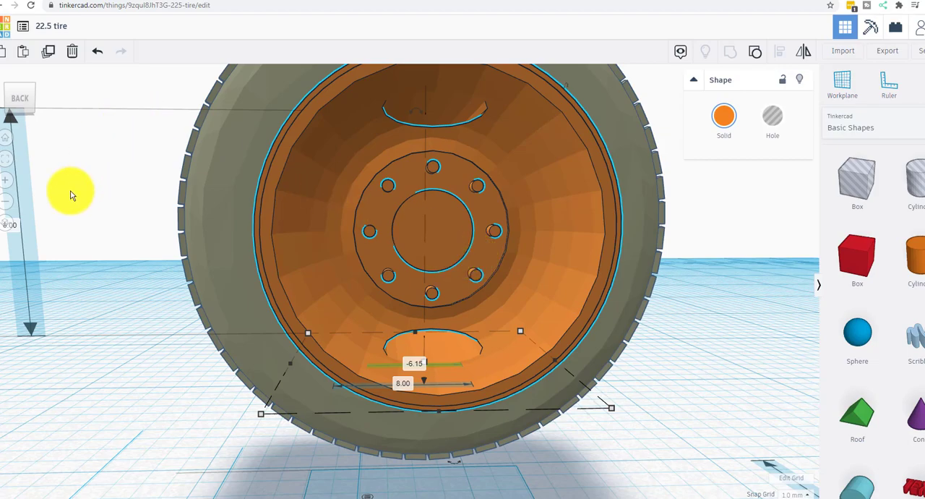
Step: Move the orange rim 4 mm back out of the tires, to a ruler offset of 1.13
right_drag(217, 323, 366, 316)
click(383, 440)
click(354, 258)
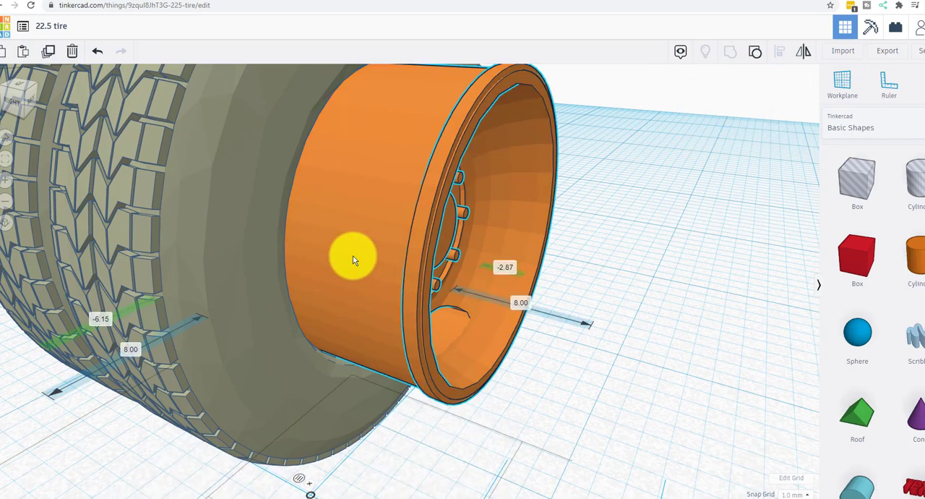
key(Right)
key(Right)
key(Right)
key(Right)
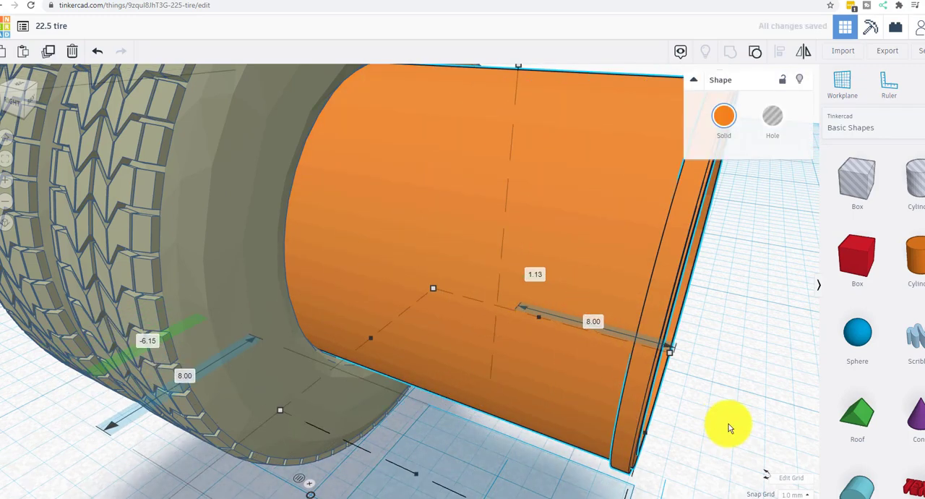
Step: Set the orange rim's height to 7.75 mm
right_drag(696, 424, 570, 123)
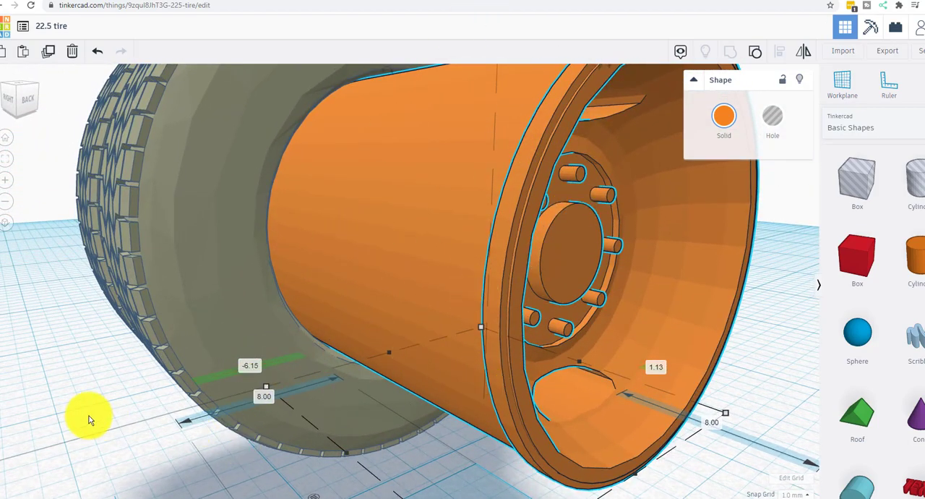
click(6, 200)
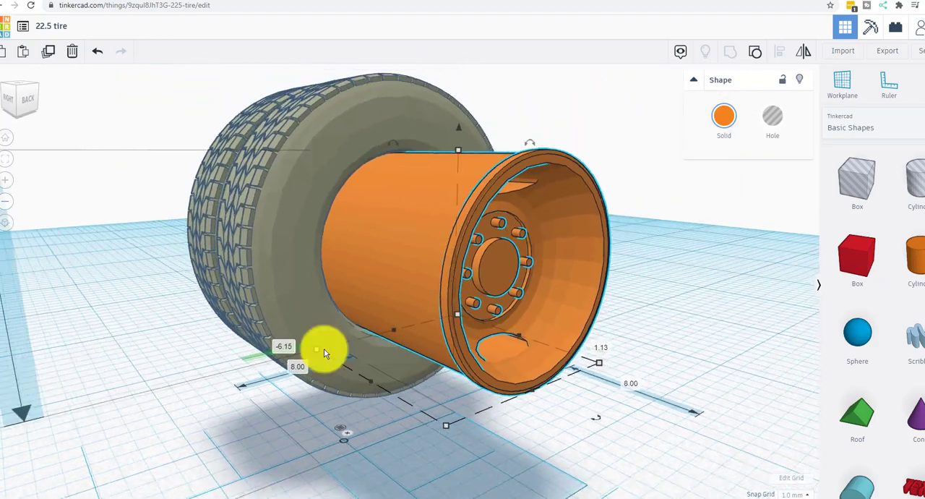
right_drag(693, 403, 414, 414)
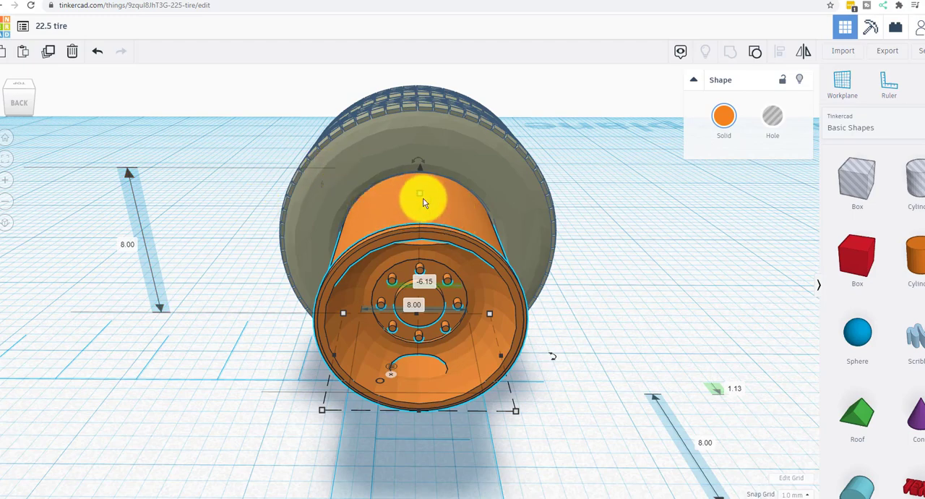
click(129, 245)
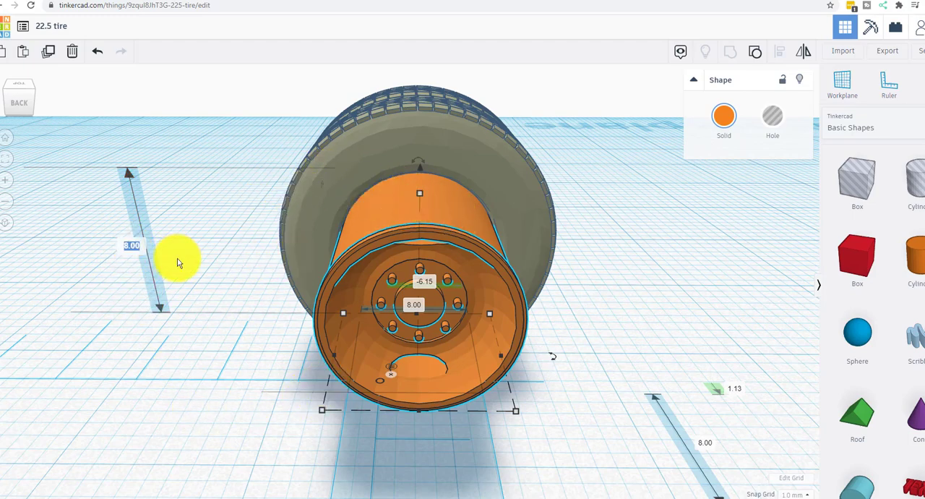
text(7.75)
key(Return)
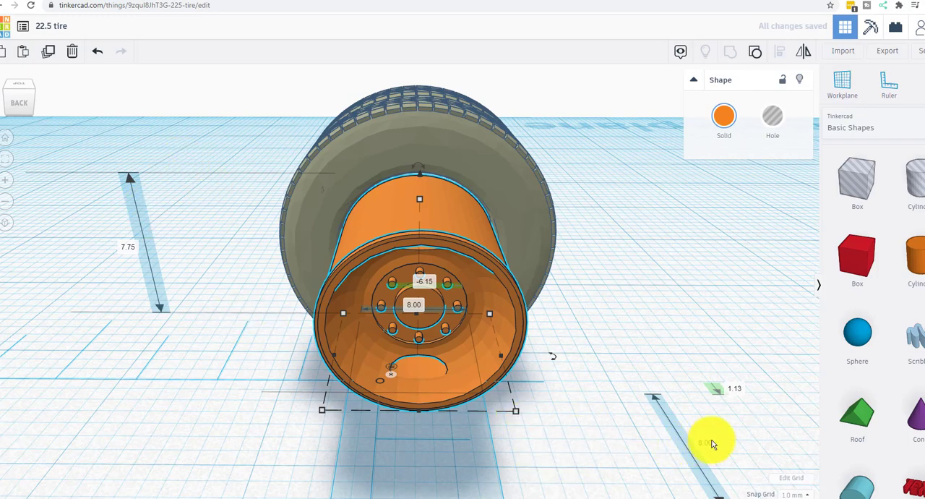
Step: Restore the orange rim's height to 8 mm
right_drag(542, 456, 537, 383)
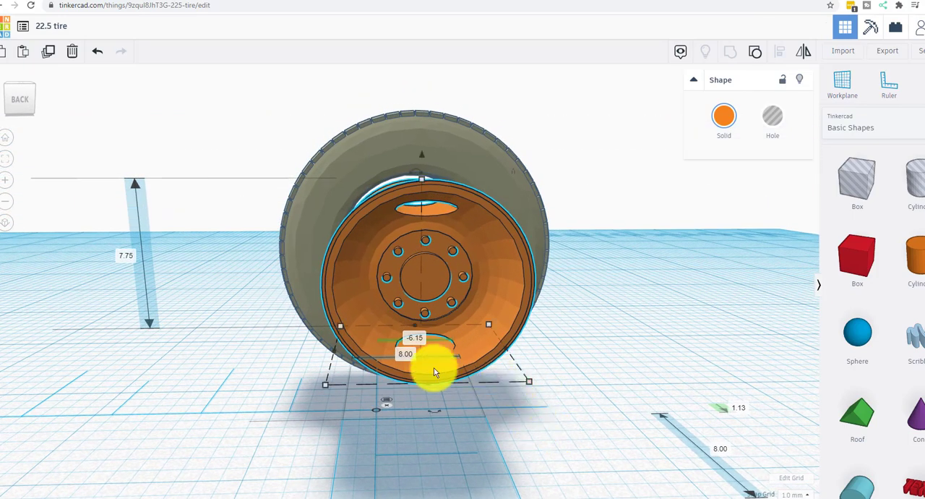
click(409, 354)
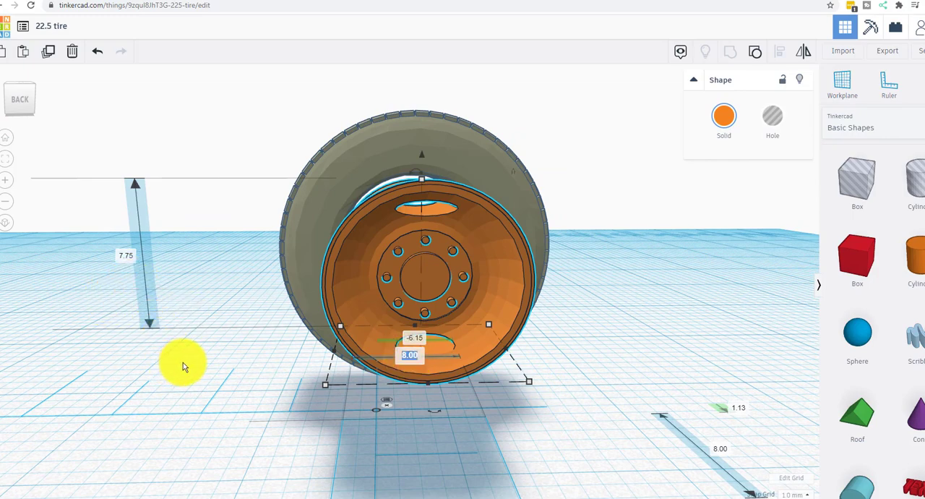
click(130, 257)
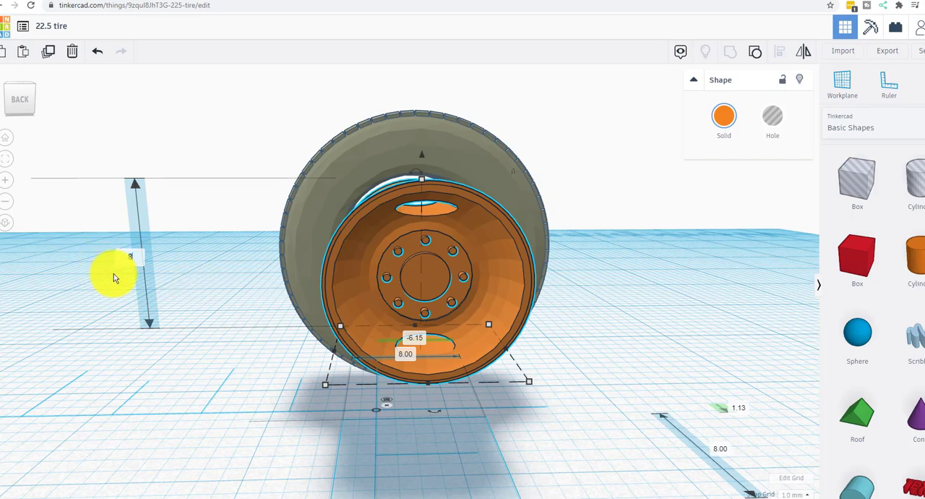
text(8)
key(Return)
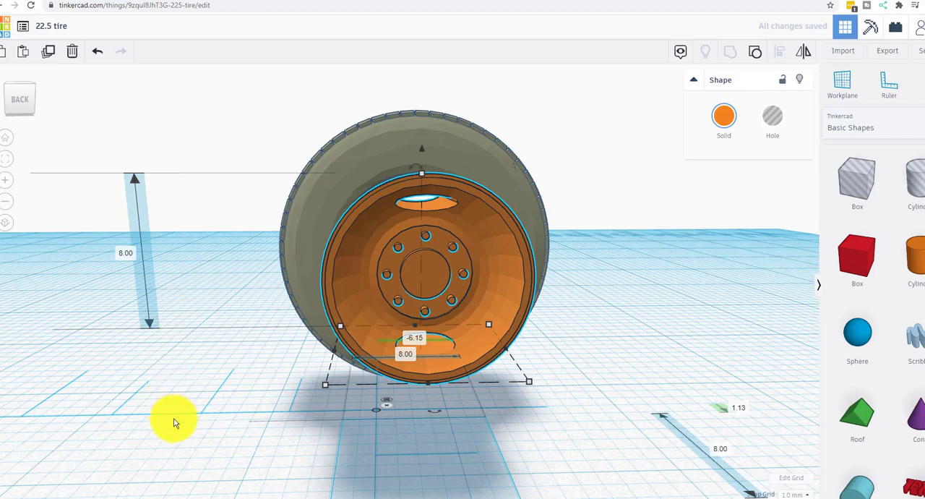
Step: Move the orange rim 3 mm farther out, clear of the tires, to a ruler offset of 4.13
click(179, 412)
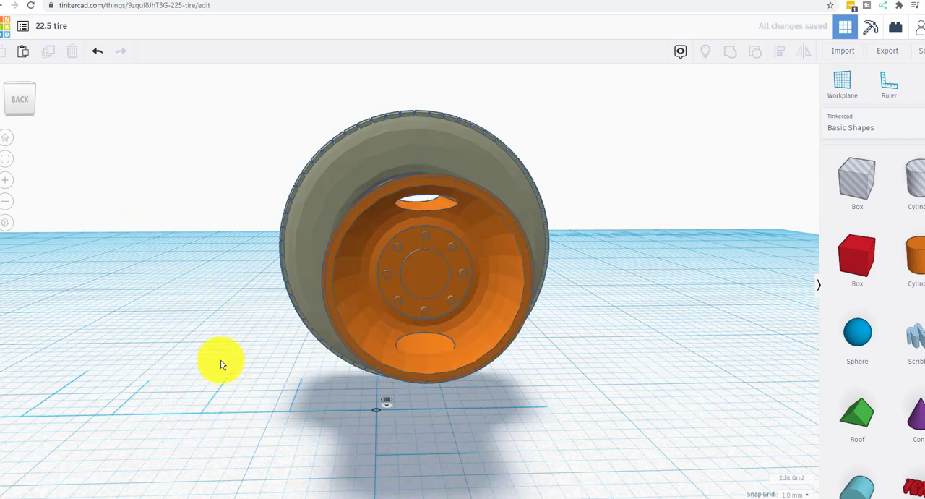
right_drag(221, 363, 275, 341)
click(433, 253)
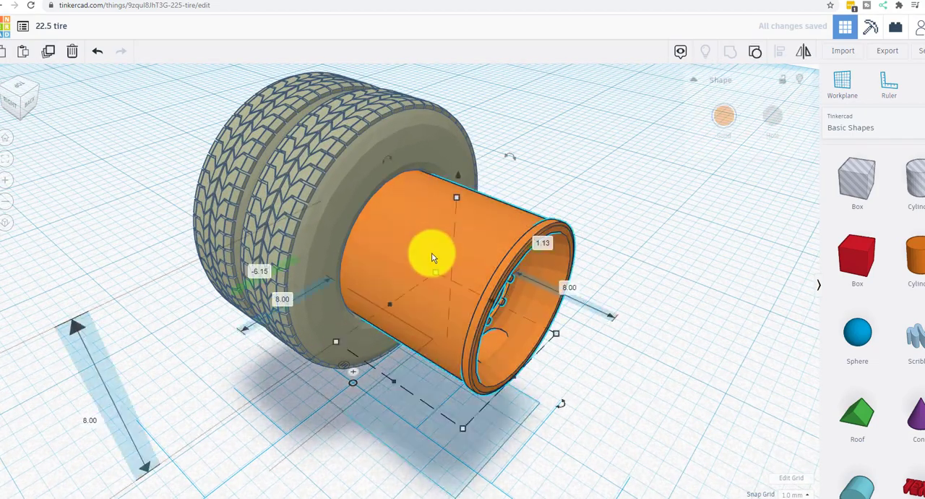
right_drag(262, 440, 291, 308)
key(Right)
key(Right)
key(Right)
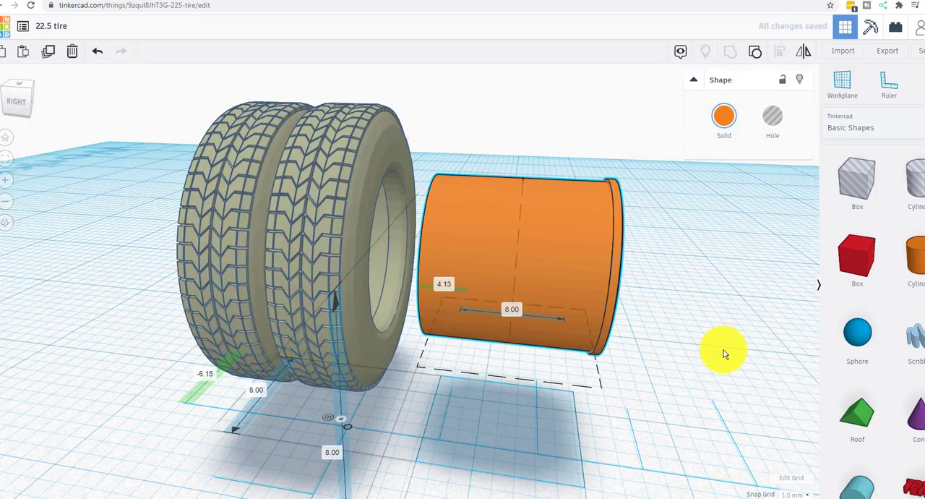
right_drag(722, 351, 491, 367)
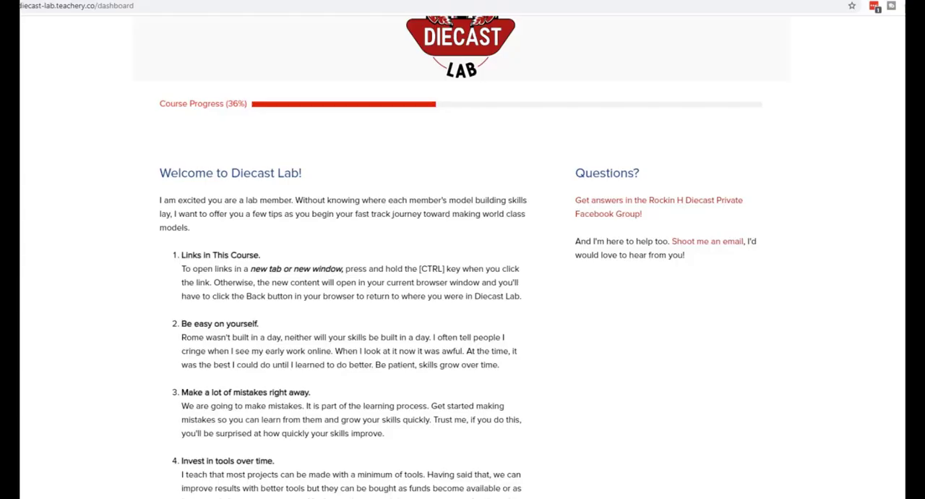
Step: Look through the Diecast Lab website's dashboard tips, the corn field layout lesson and the custom 379 Peterbilt replica lesson
scroll(461, 256, down, 5)
scroll(460, 256, down, 3)
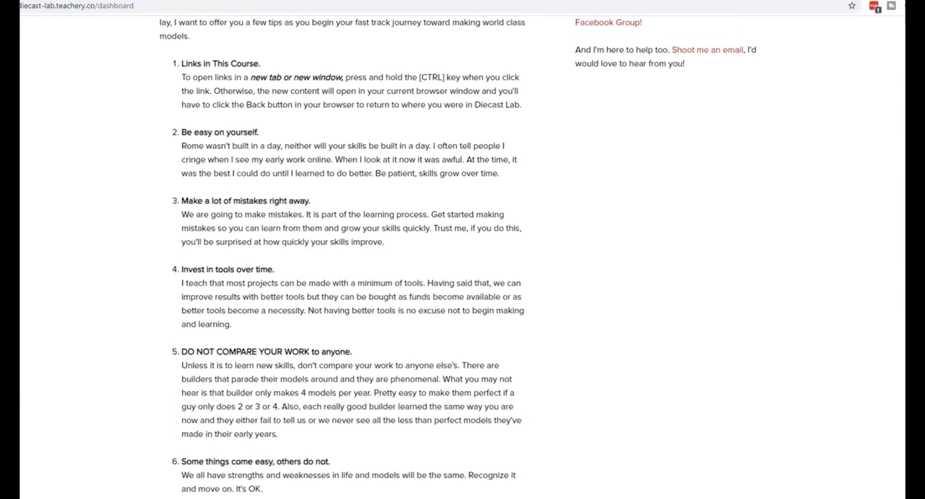
scroll(460, 257, down, 3)
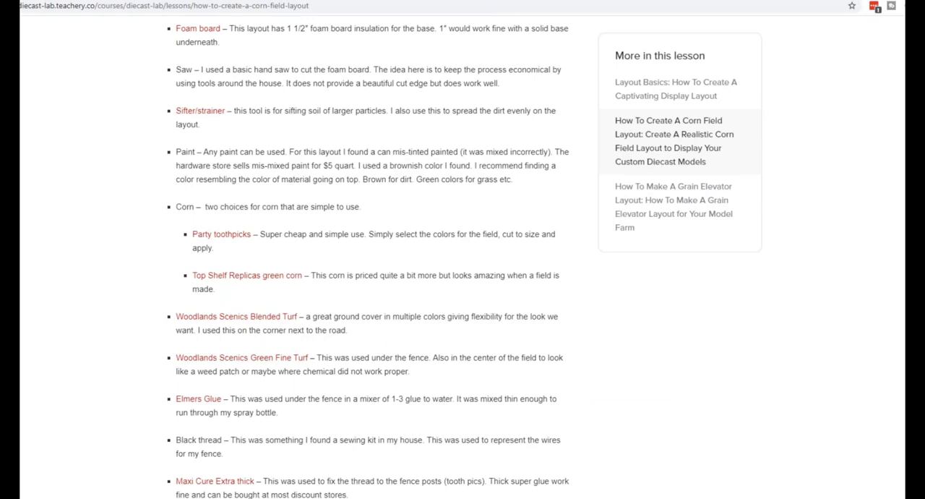
scroll(460, 256, down, 1)
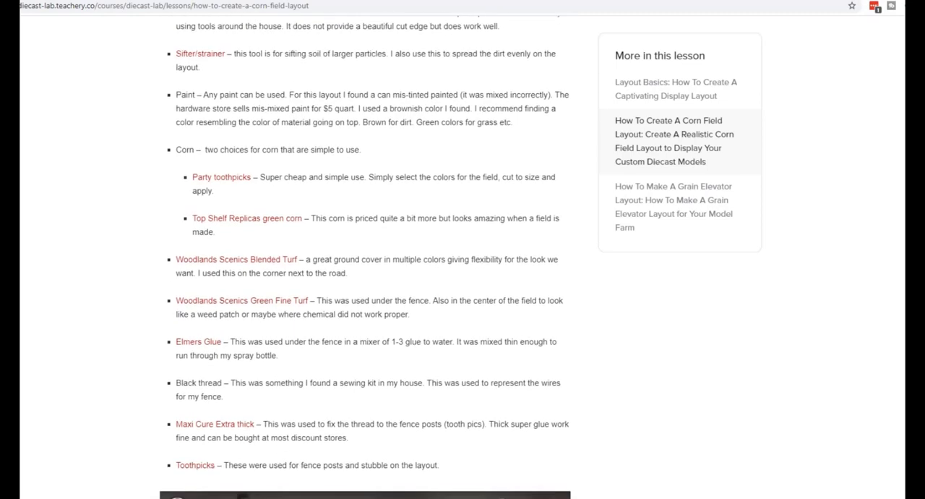
scroll(365, 257, down, 4)
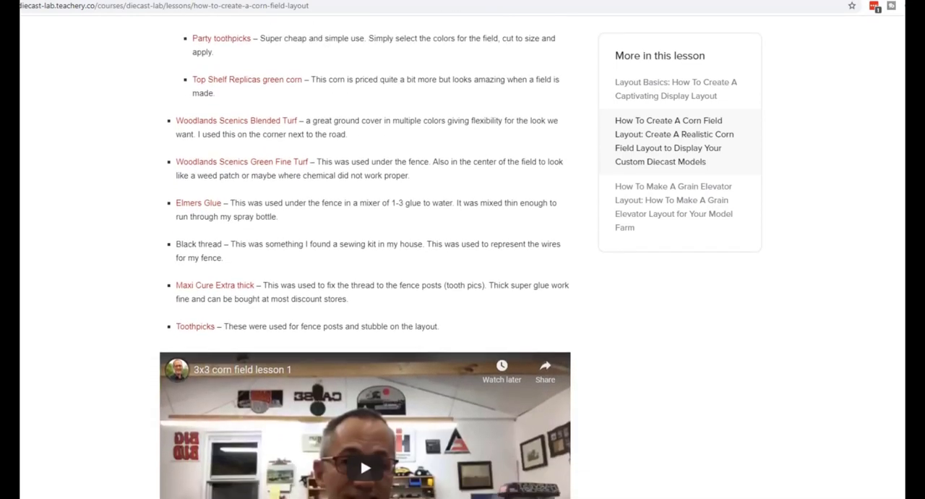
scroll(365, 257, down, 3)
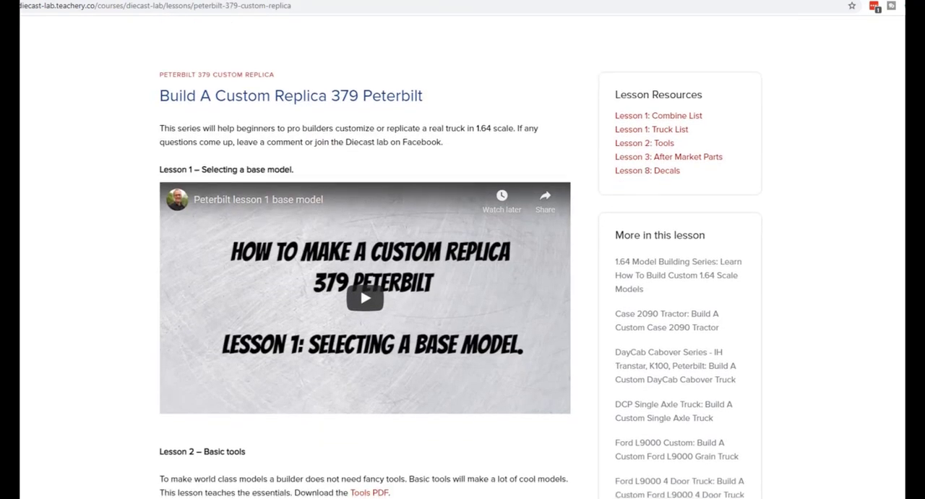
scroll(462, 289, down, 2)
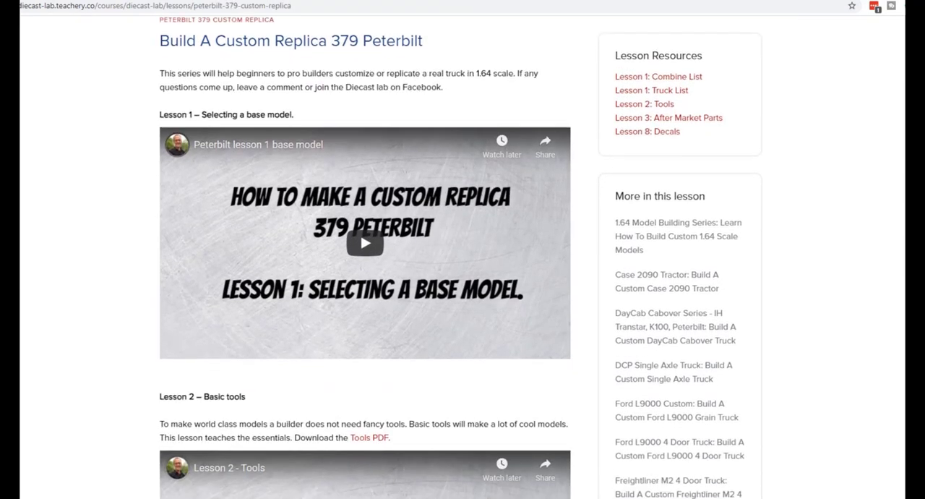
scroll(364, 257, down, 1)
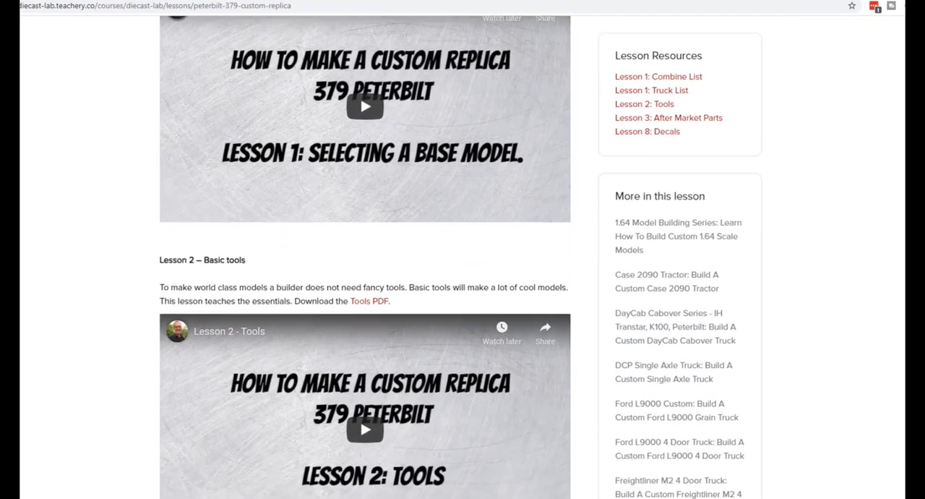